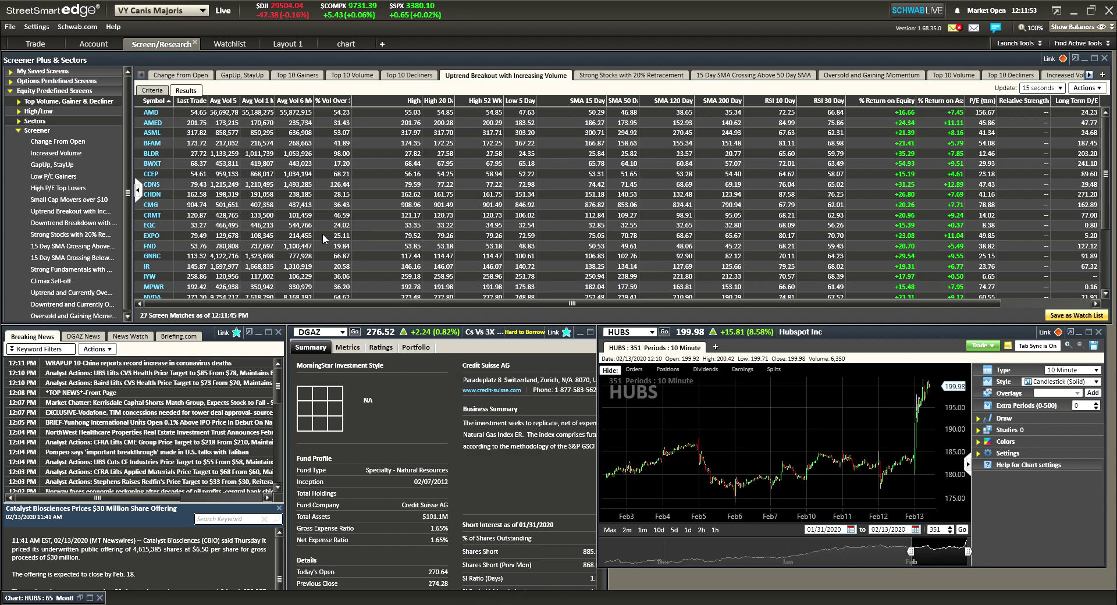
{"action": "scroll", "coordinate": [322, 234], "scroll_direction": "down", "scroll_amount": 5}
{"action": "scroll", "coordinate": [322, 234], "scroll_direction": "up", "scroll_amount": 5}
Show the GapUp, StayUp screen's 50 matches and load Bioxcel Therapeutics (BTAI) in the chart.
{"action": "left_click", "coordinate": [236, 75]}
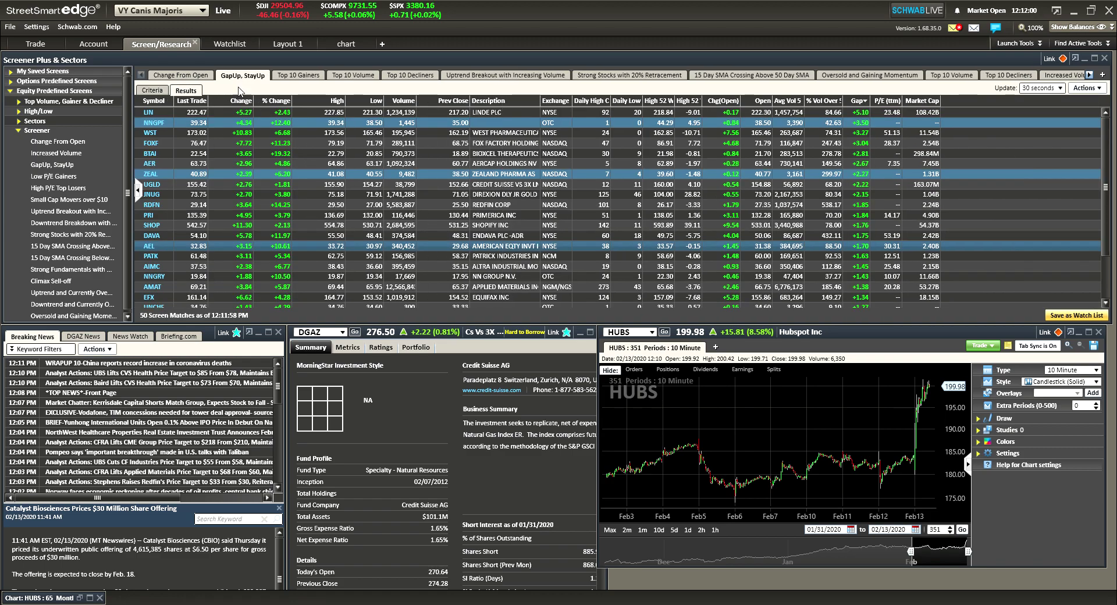
{"action": "left_click", "coordinate": [276, 155]}
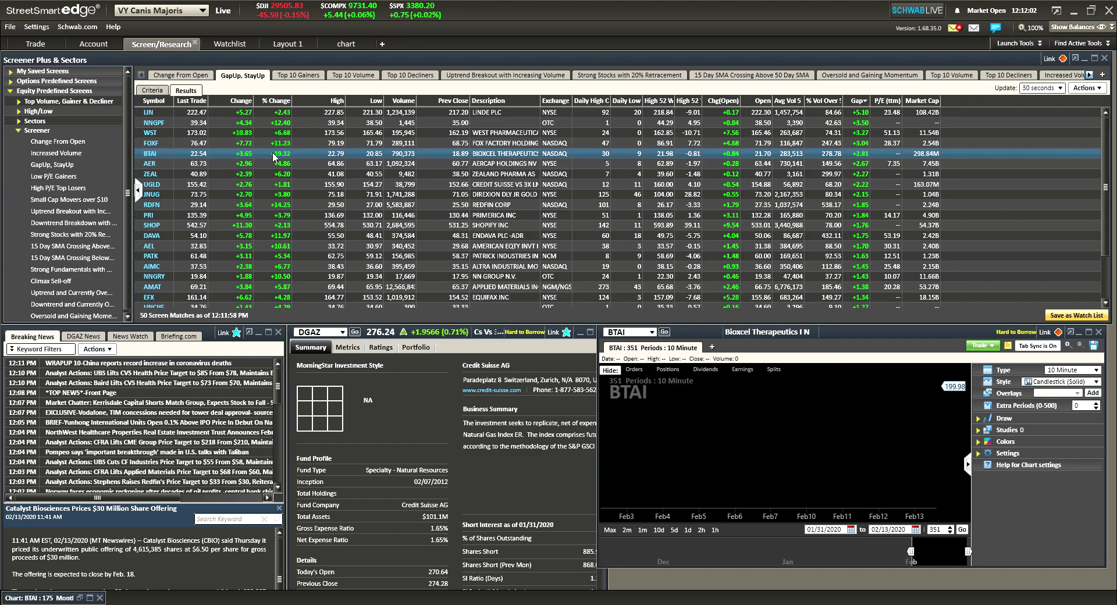